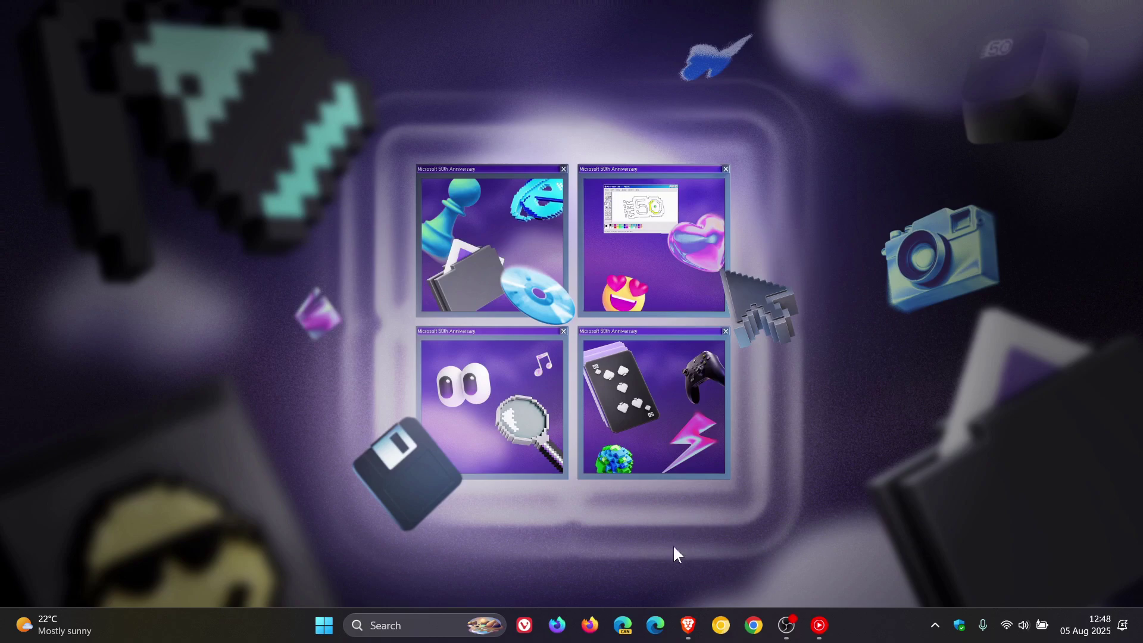
# Step: Save the black-and-gold swirl image from Brave into Downloads as a JPEG
pyautogui.click(689, 626)
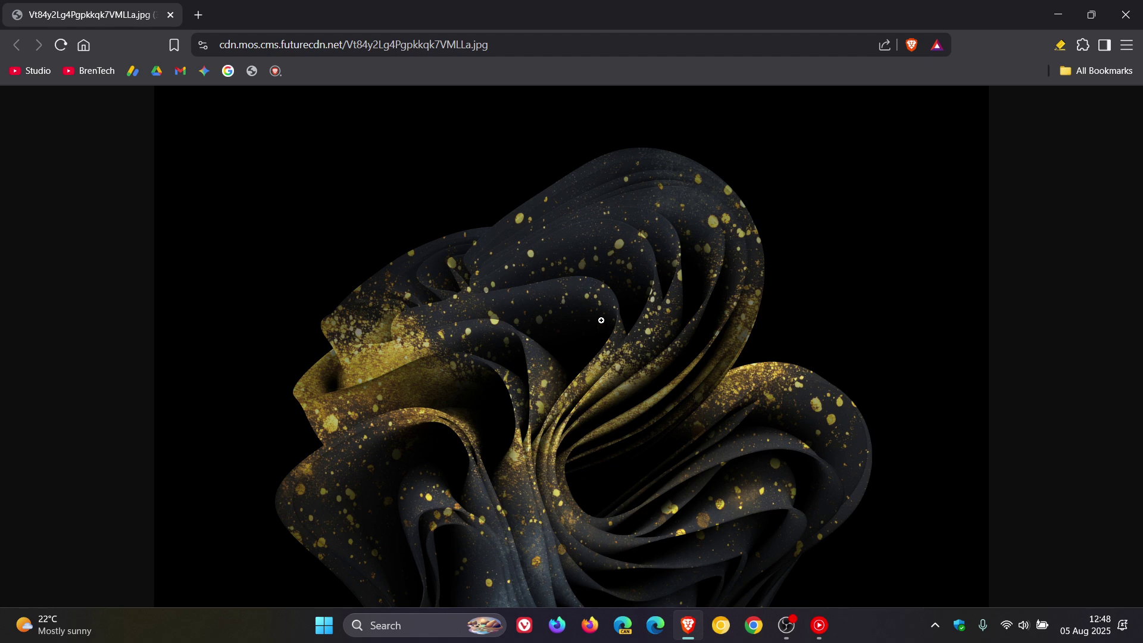
pyautogui.rightClick(609, 255)
pyautogui.click(668, 291)
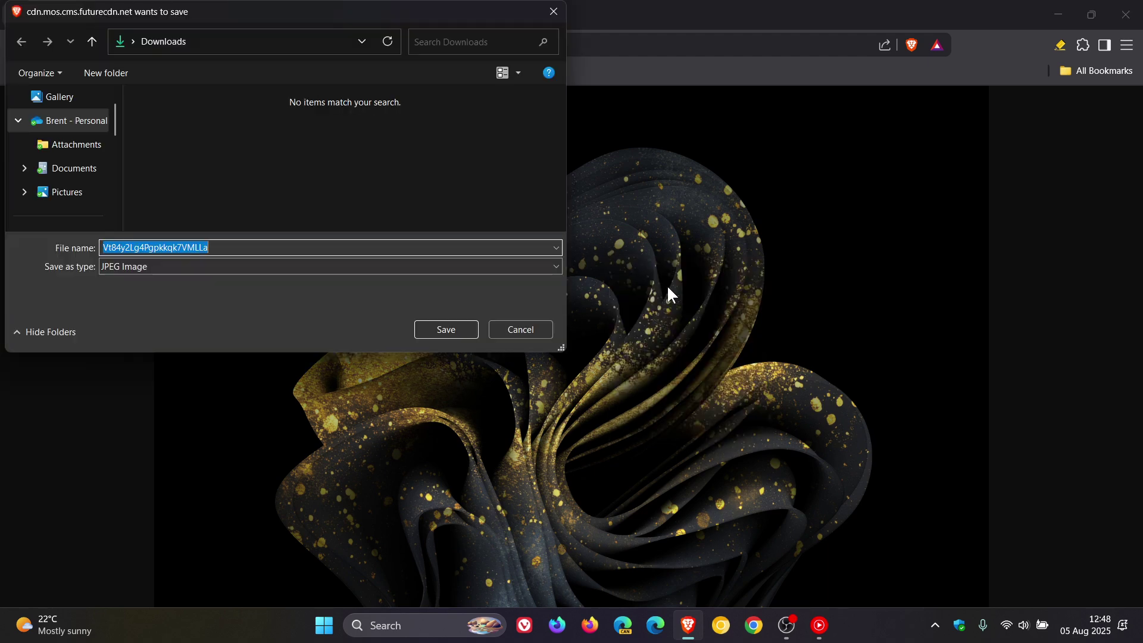
pyautogui.click(447, 329)
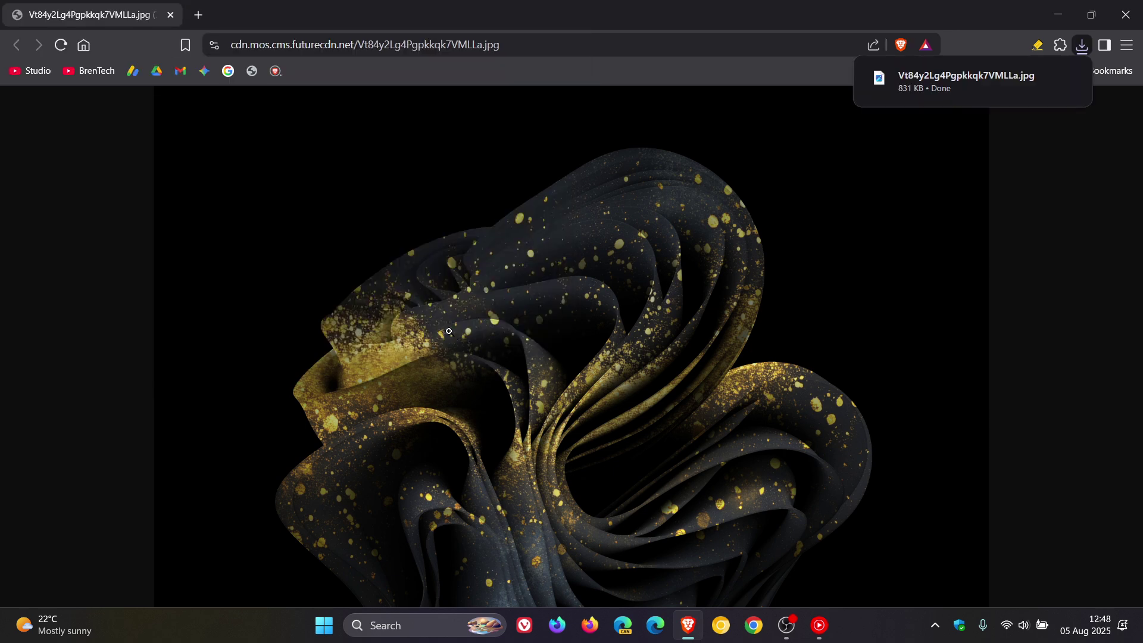
# Step: Minimize Brave and open the Downloads folder in File Explorer
pyautogui.click(1064, 18)
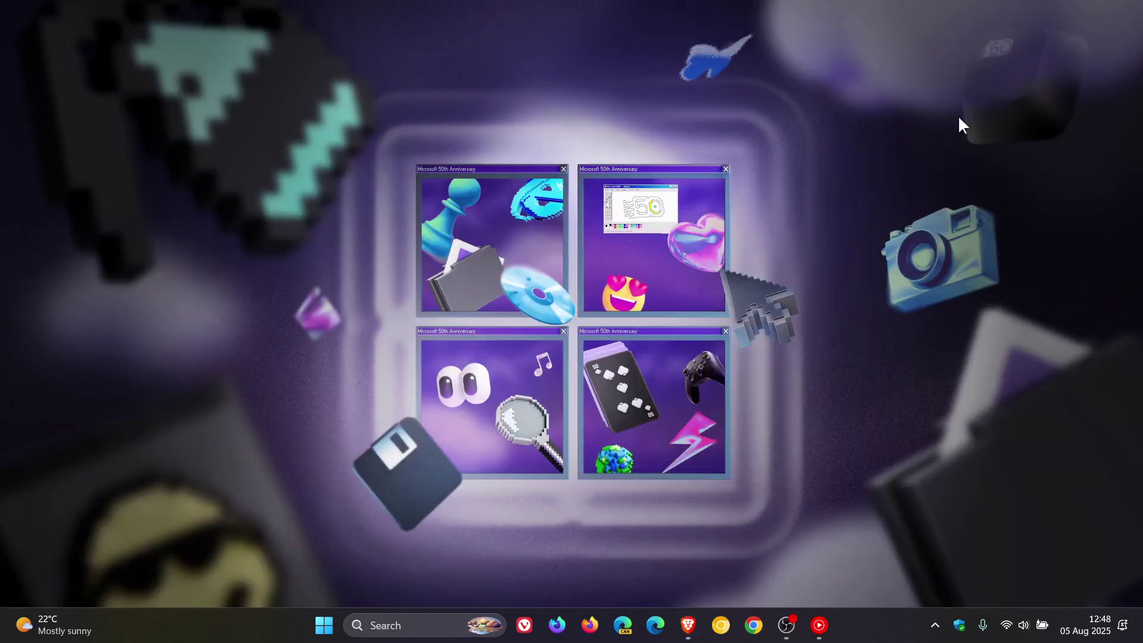
pyautogui.click(324, 628)
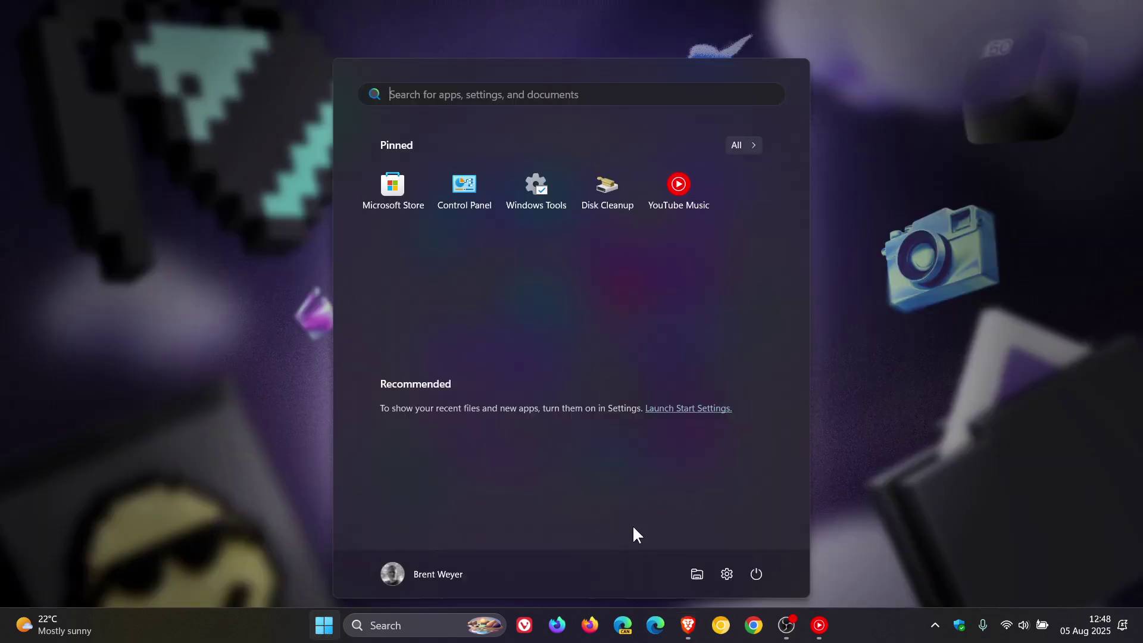
pyautogui.click(697, 574)
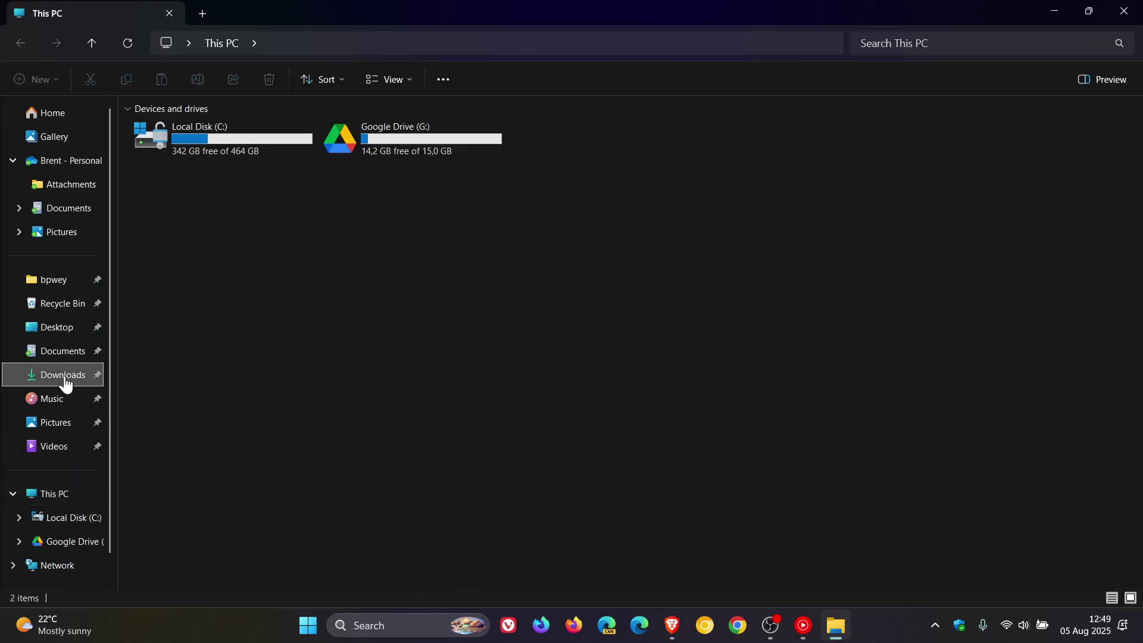
pyautogui.click(63, 375)
# Step: Make the downloaded black-and-gold image the wallpaper and minimize Explorer
pyautogui.click(184, 148)
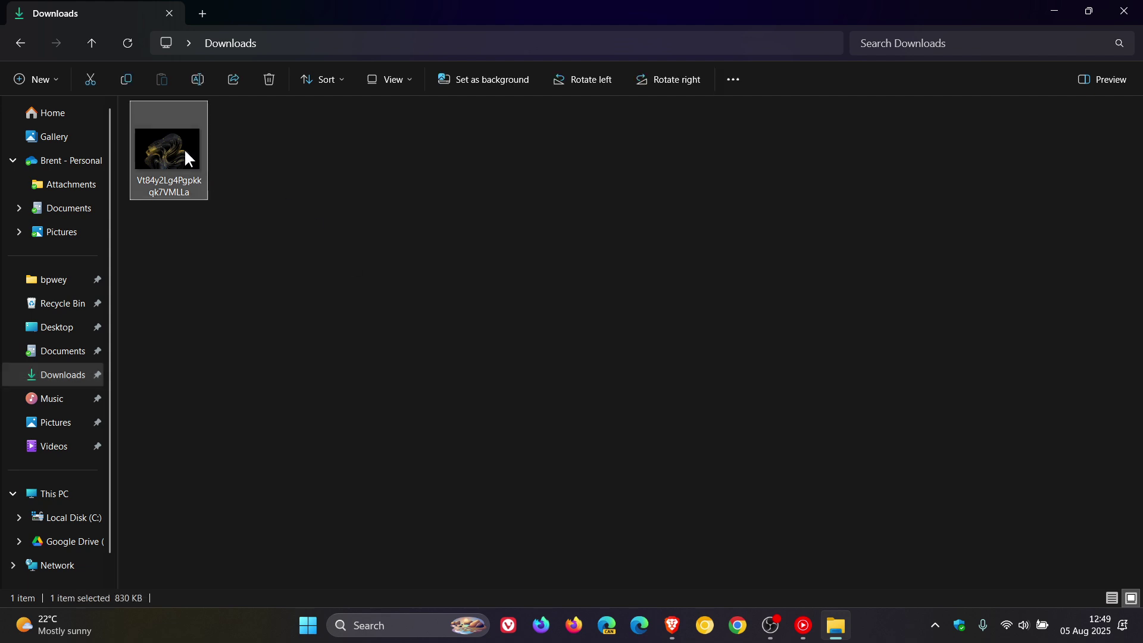
pyautogui.rightClick(184, 148)
pyautogui.click(316, 197)
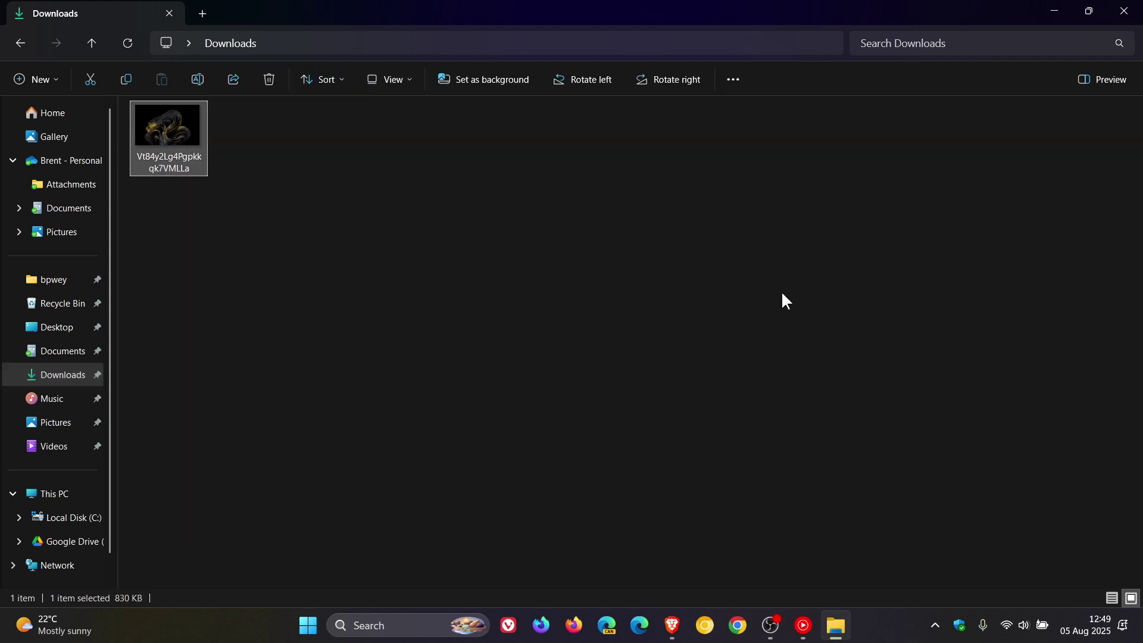
pyautogui.click(1059, 11)
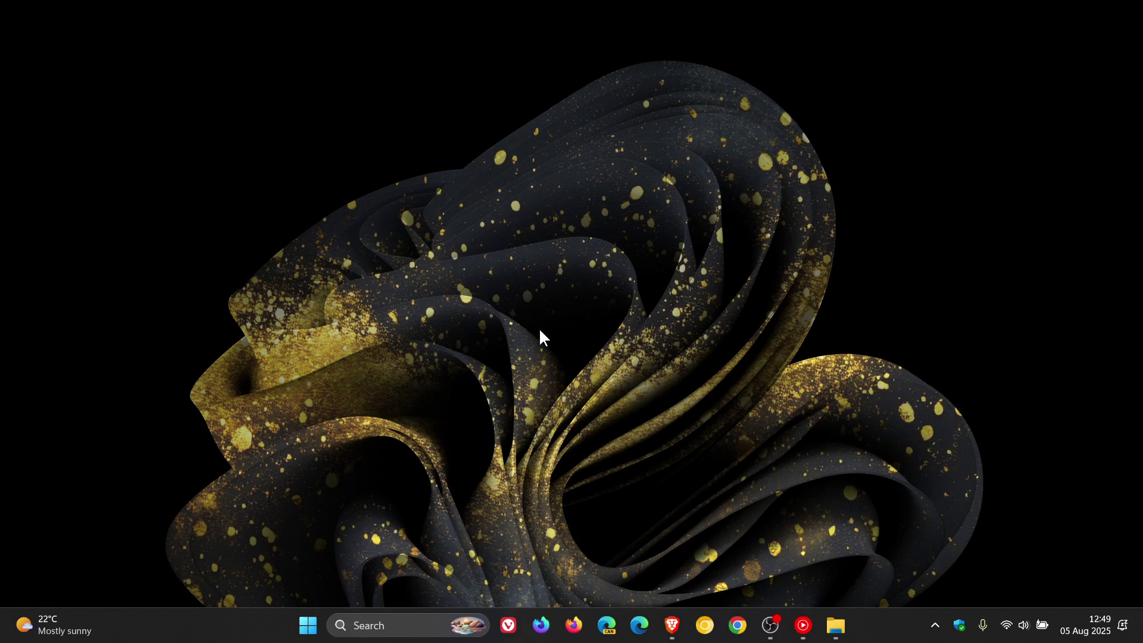